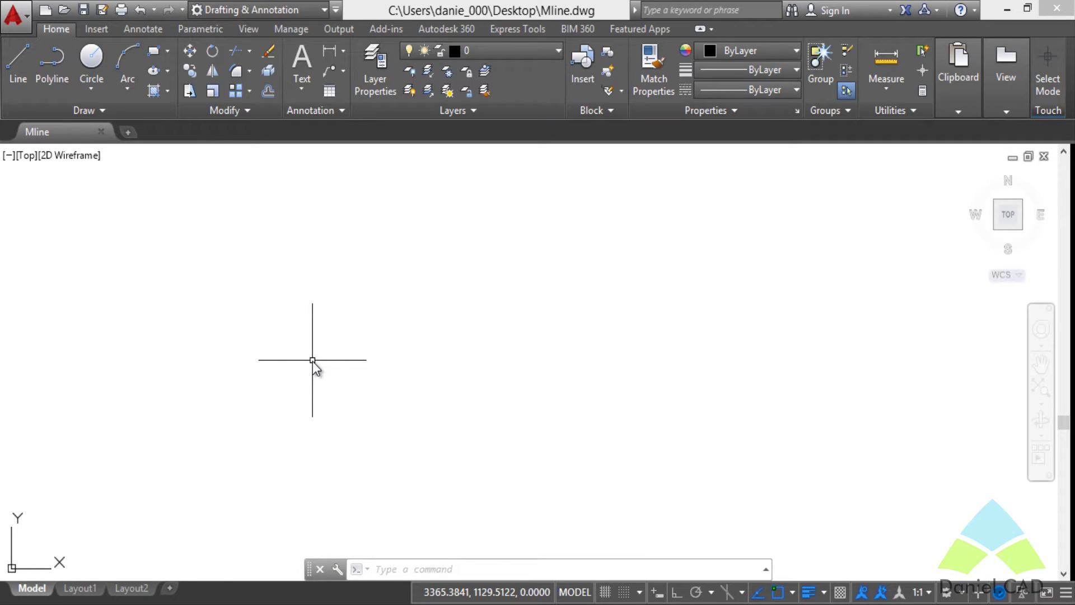
Cancel any running command, view the Layout1 paper layout, then return to model space.
key(Escape)
key(Escape)
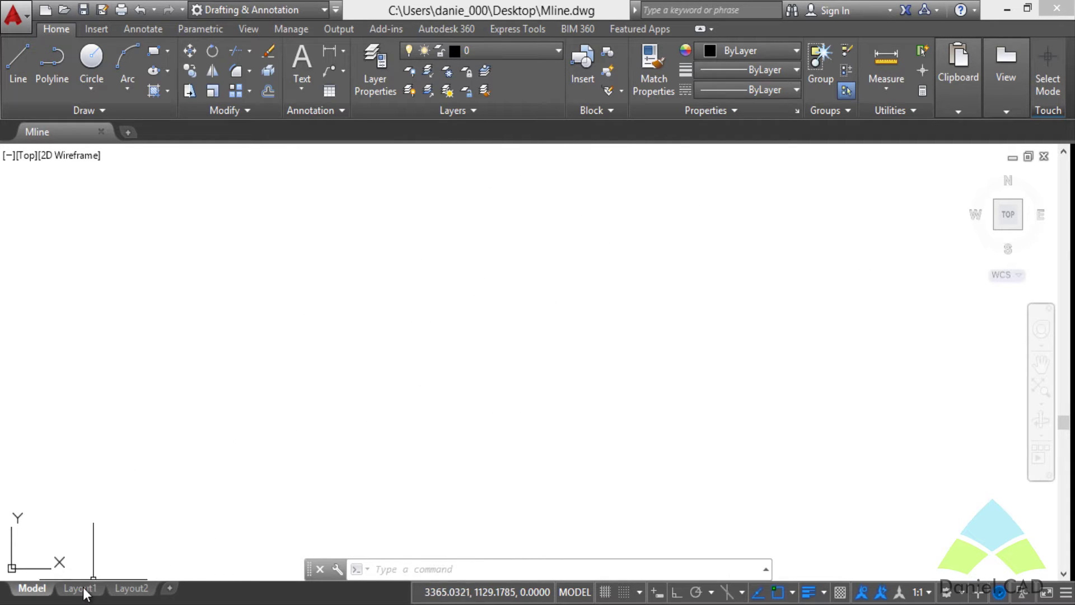
click(31, 588)
click(84, 587)
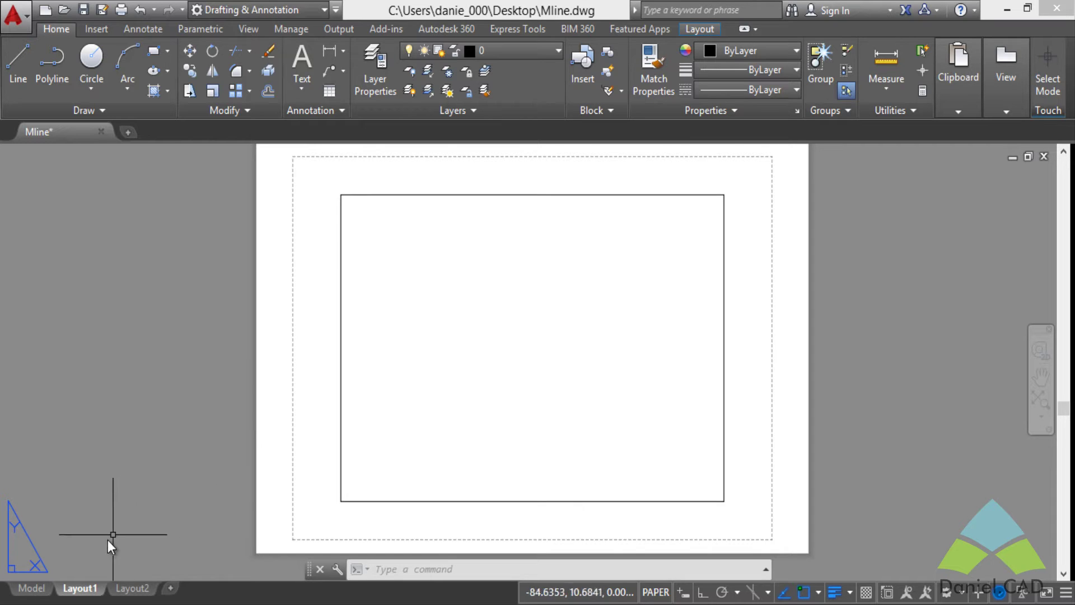
click(40, 586)
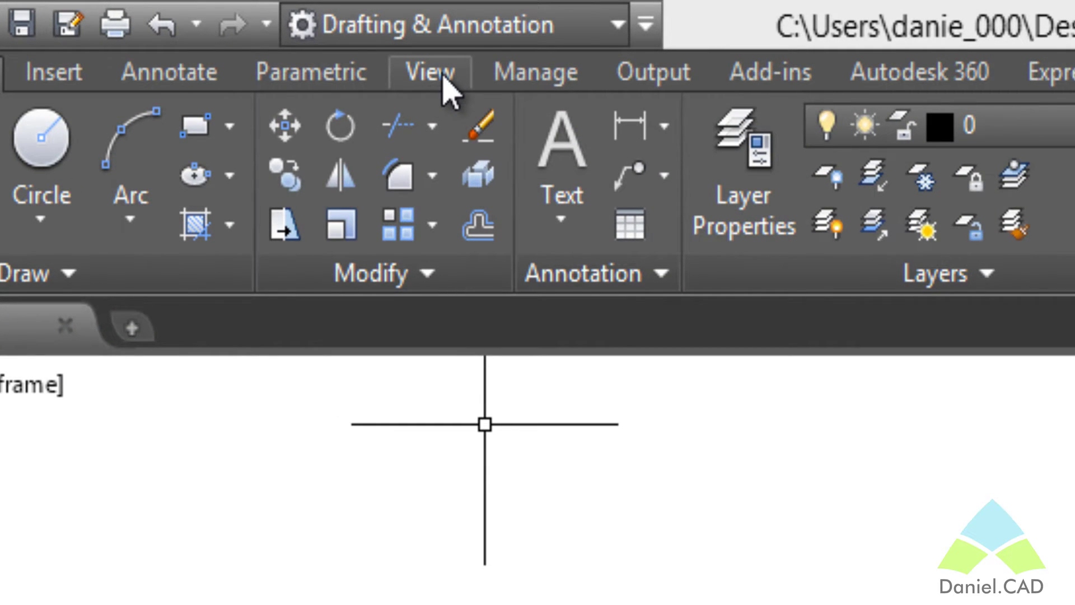
On the View tab, hide and show File Tabs twice, leaving them shown.
click(447, 89)
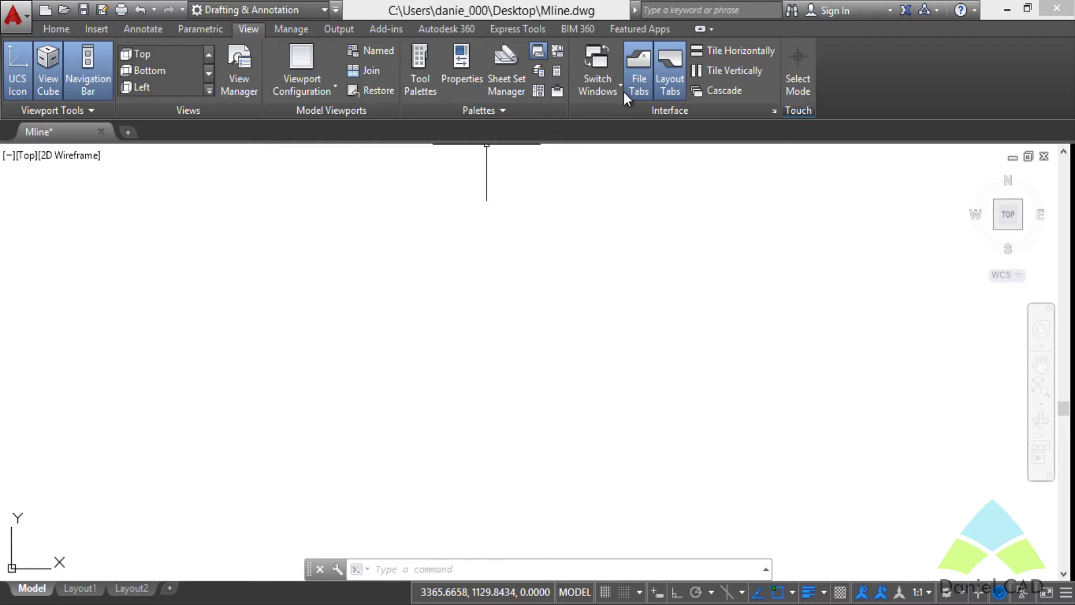
click(638, 69)
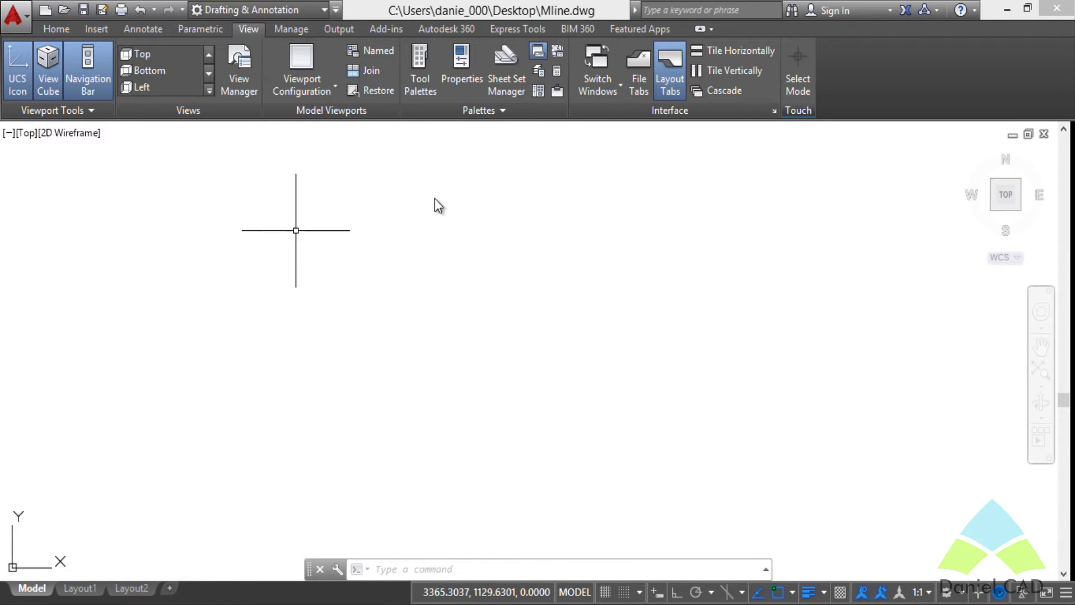
click(639, 67)
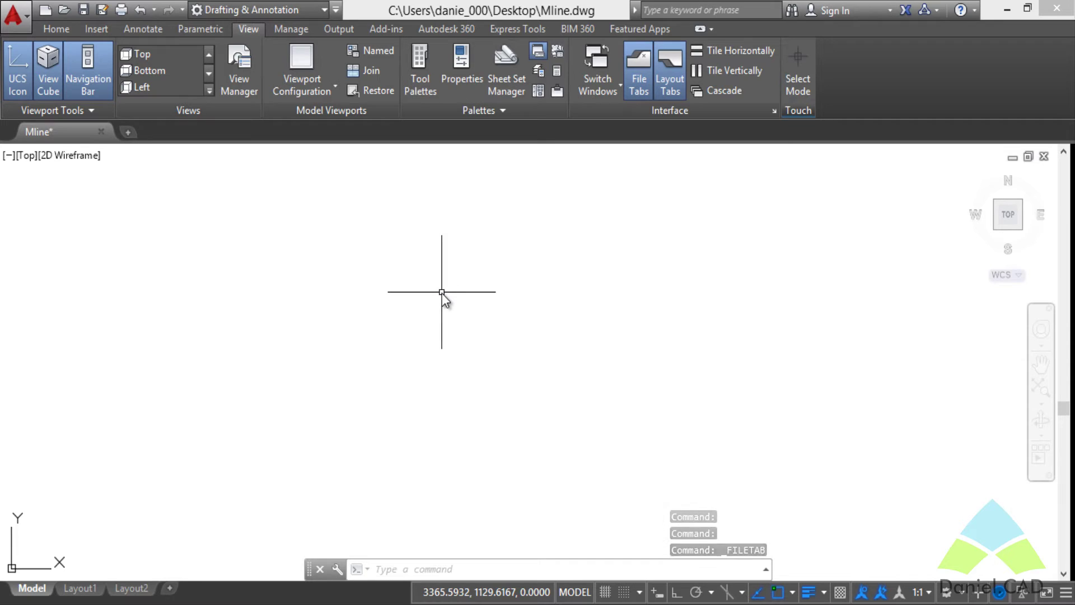
click(641, 73)
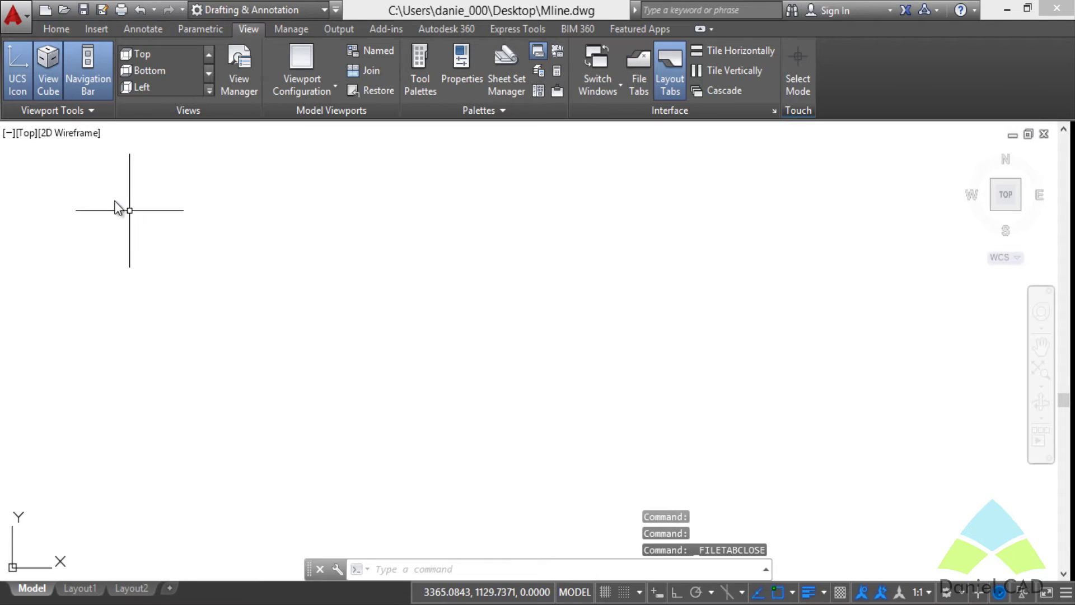
click(639, 72)
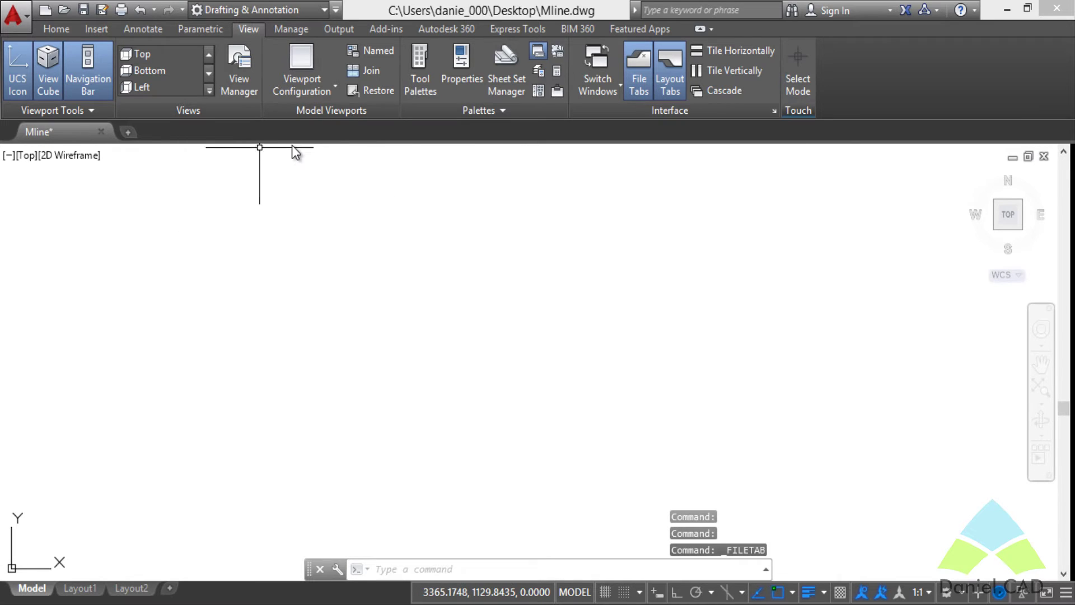
Create Drawing2 from the acadiso.dwt template and switch back to the Mline drawing.
click(45, 10)
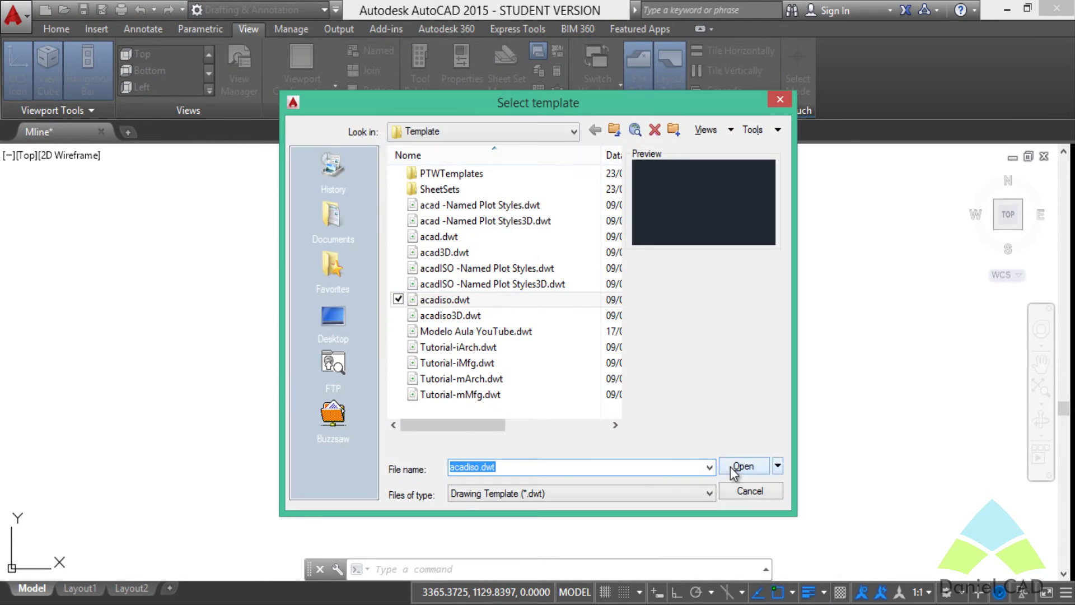
click(738, 467)
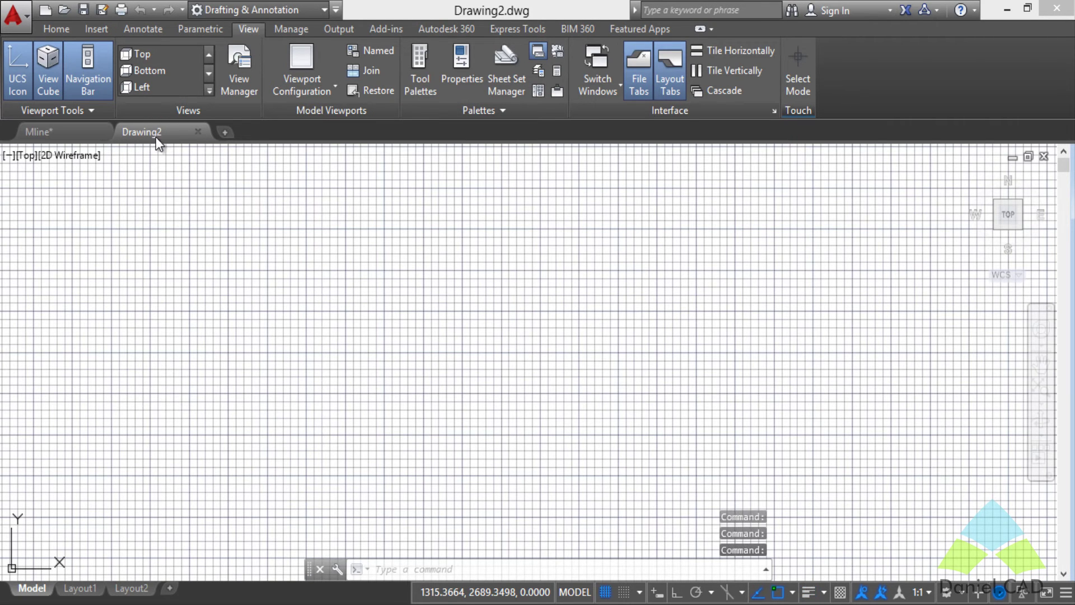
click(60, 132)
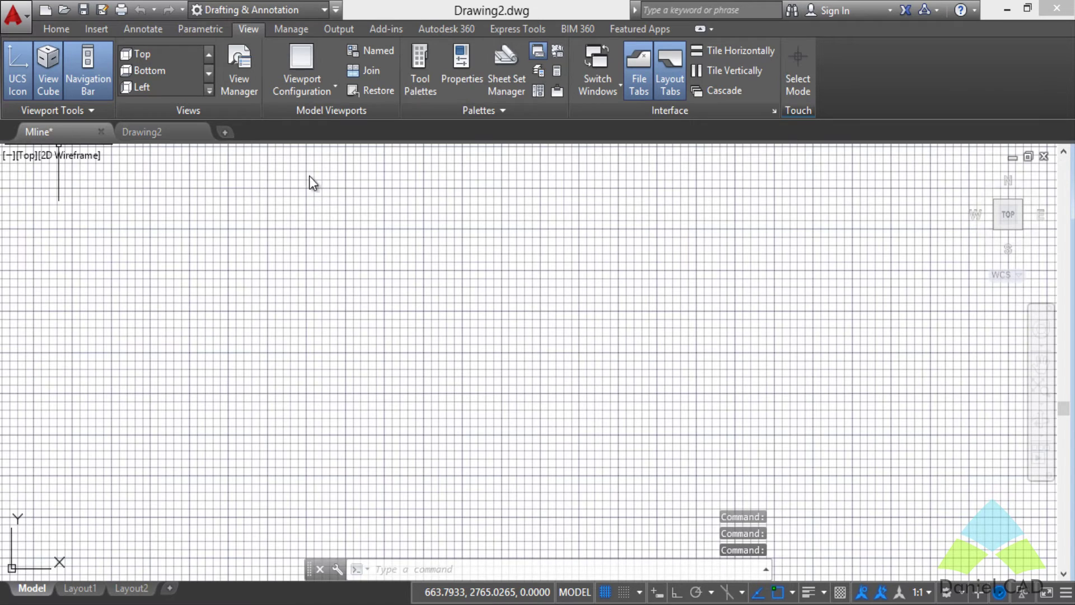
Hide the drawing file tabs and toggle the grid twice with F7.
click(636, 81)
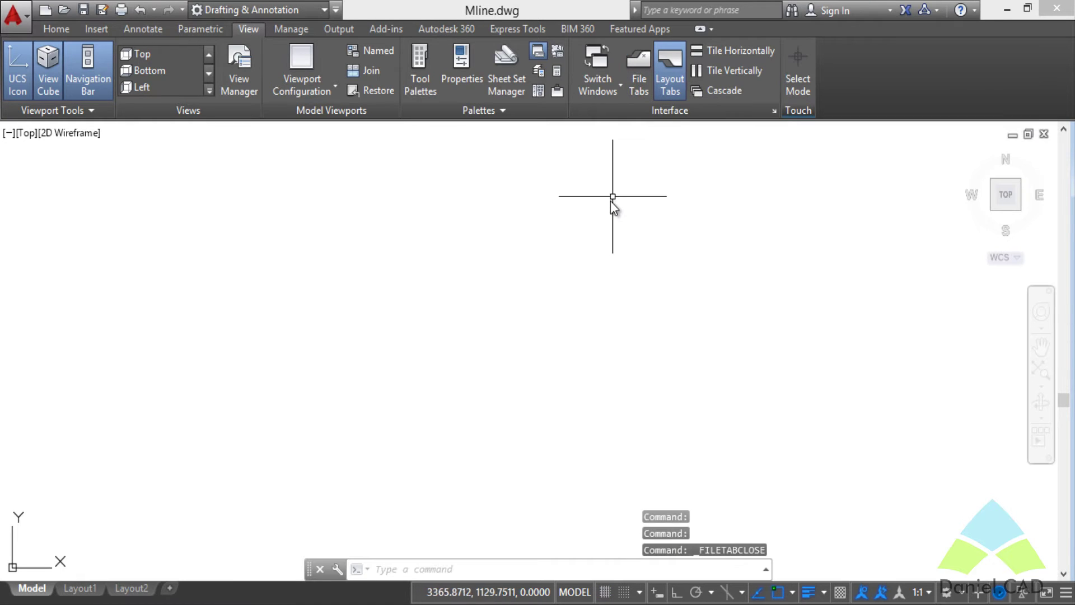
key(F7)
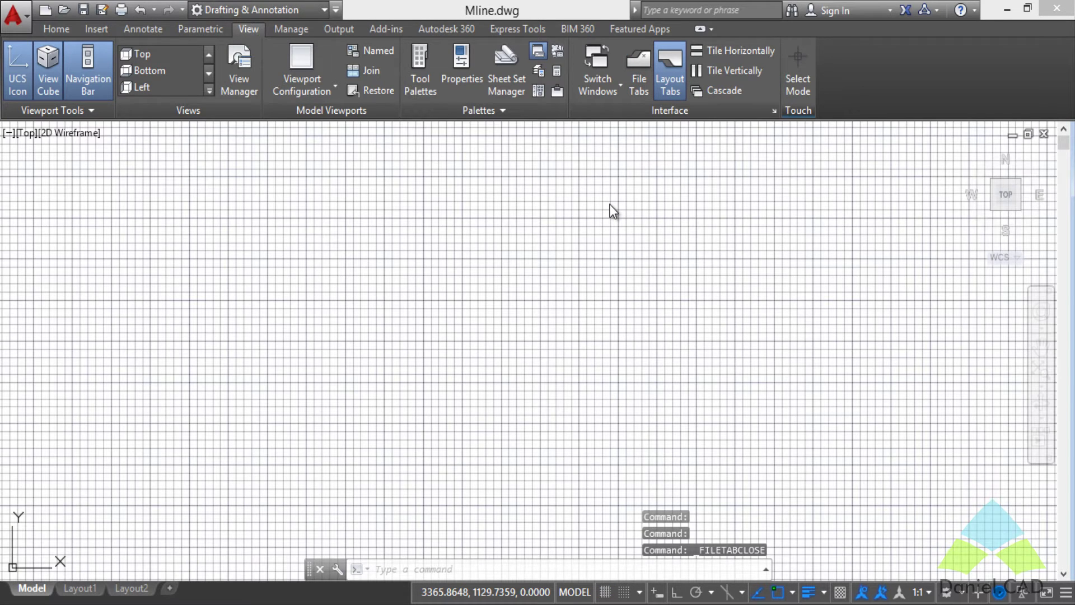
key(F7)
Show File Tabs, turn Layout Tabs off and back on, then return to Home.
click(647, 65)
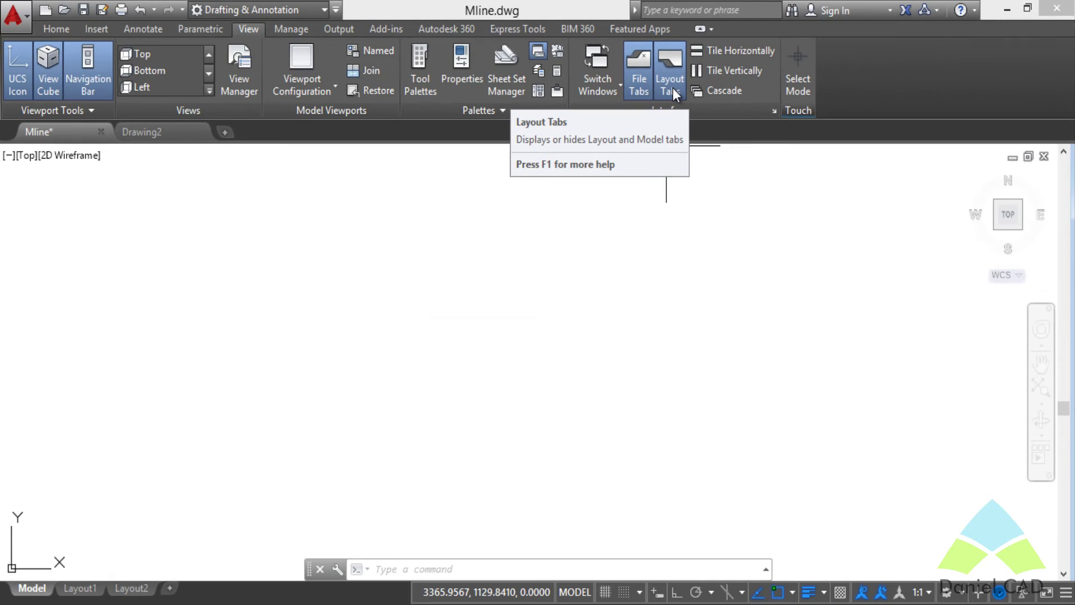
click(673, 88)
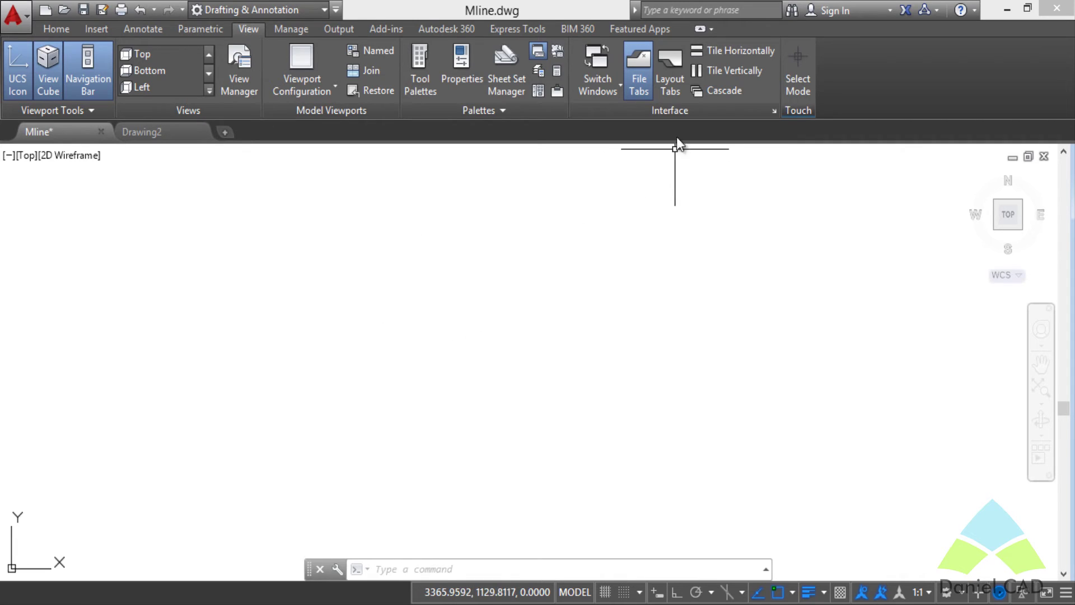
click(670, 72)
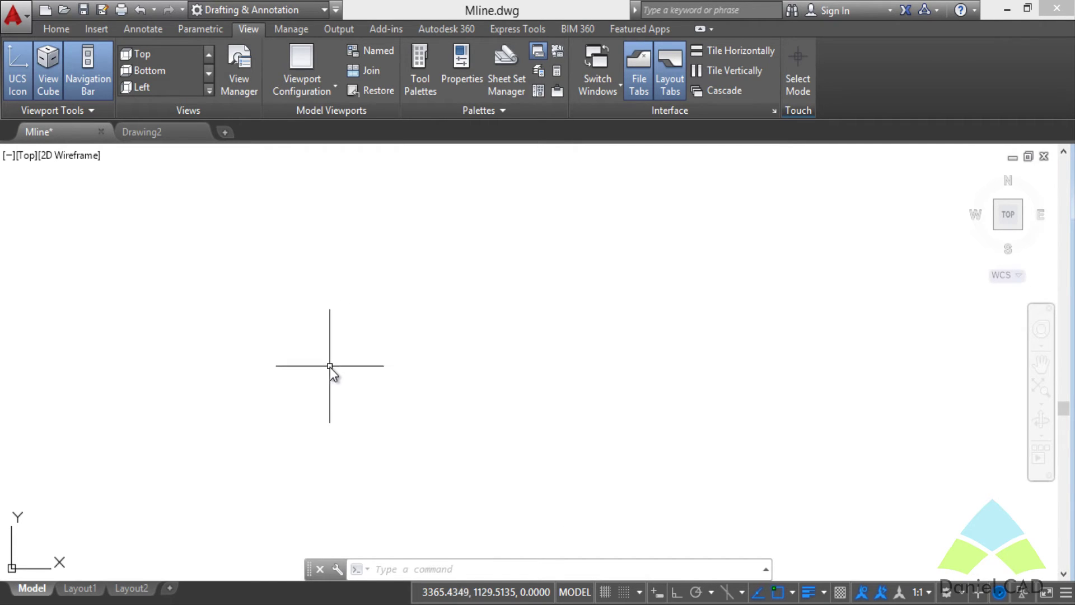
click(59, 31)
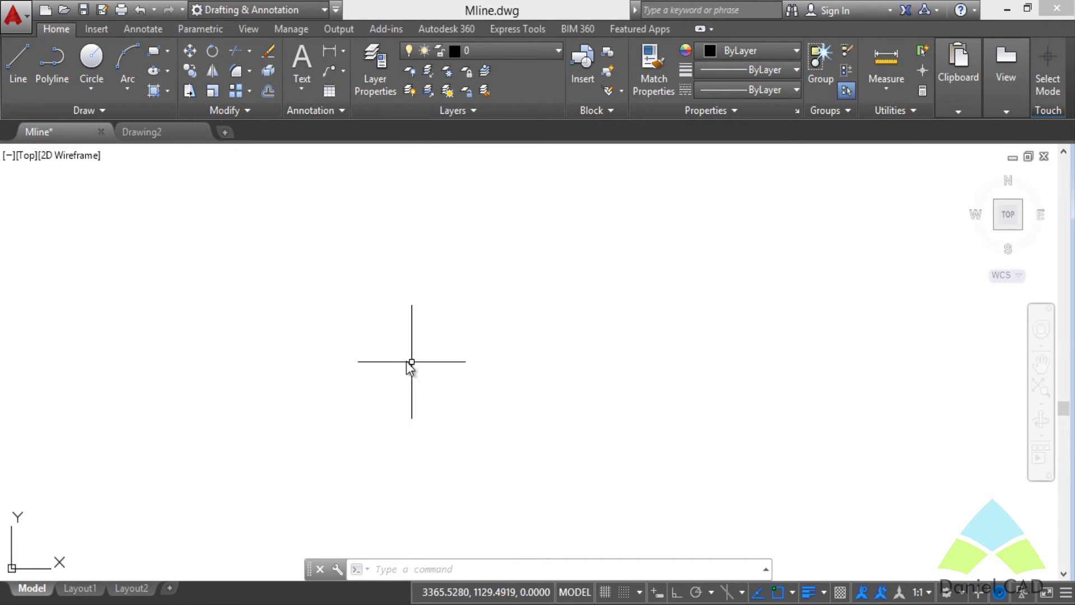
Open Options from the application menu and close it without changes.
click(28, 16)
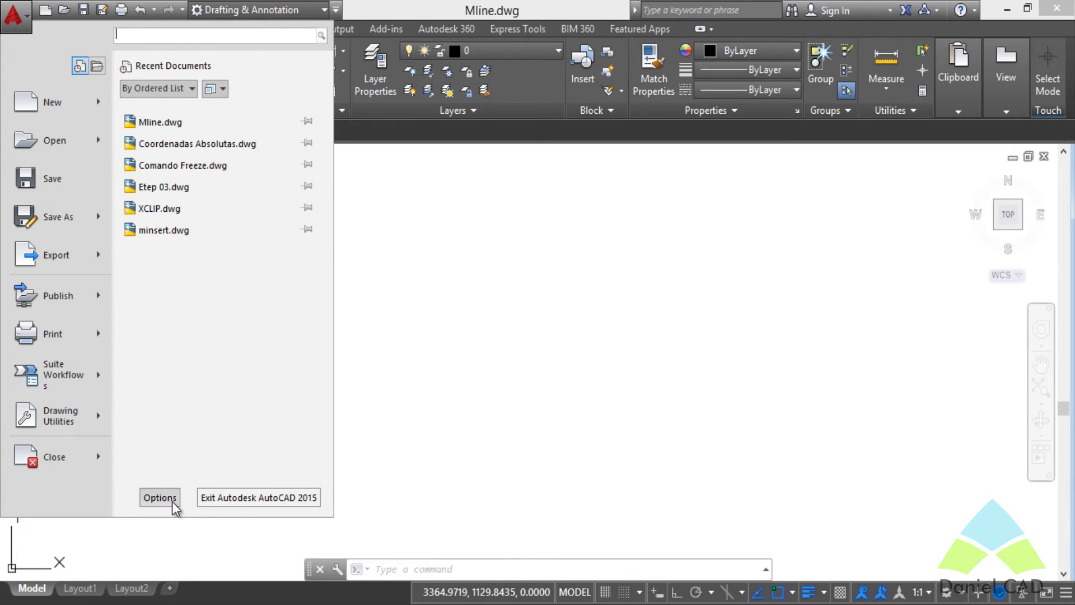
click(172, 501)
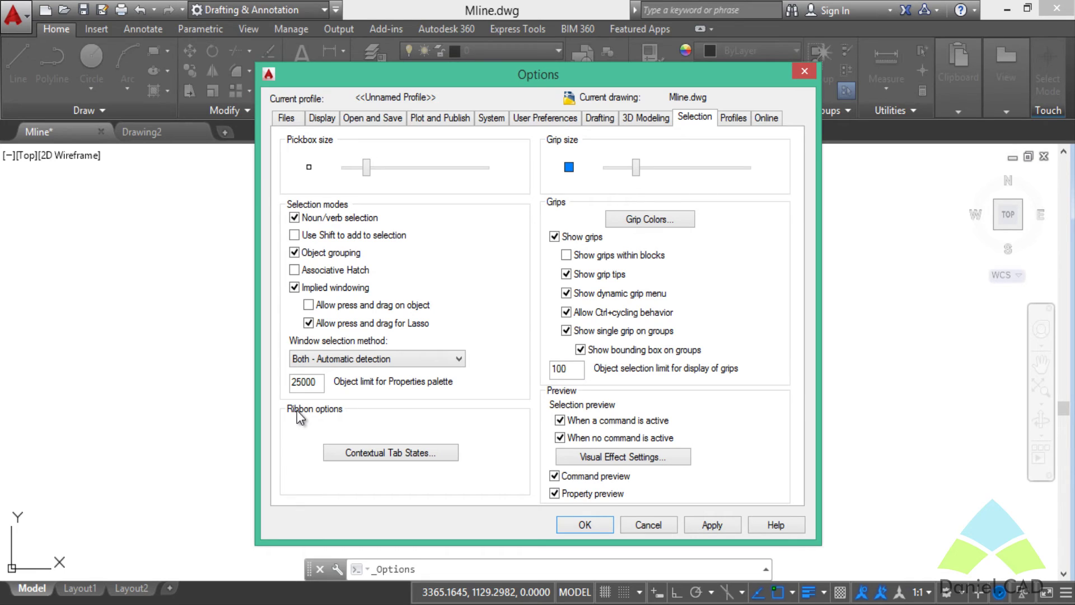
click(809, 71)
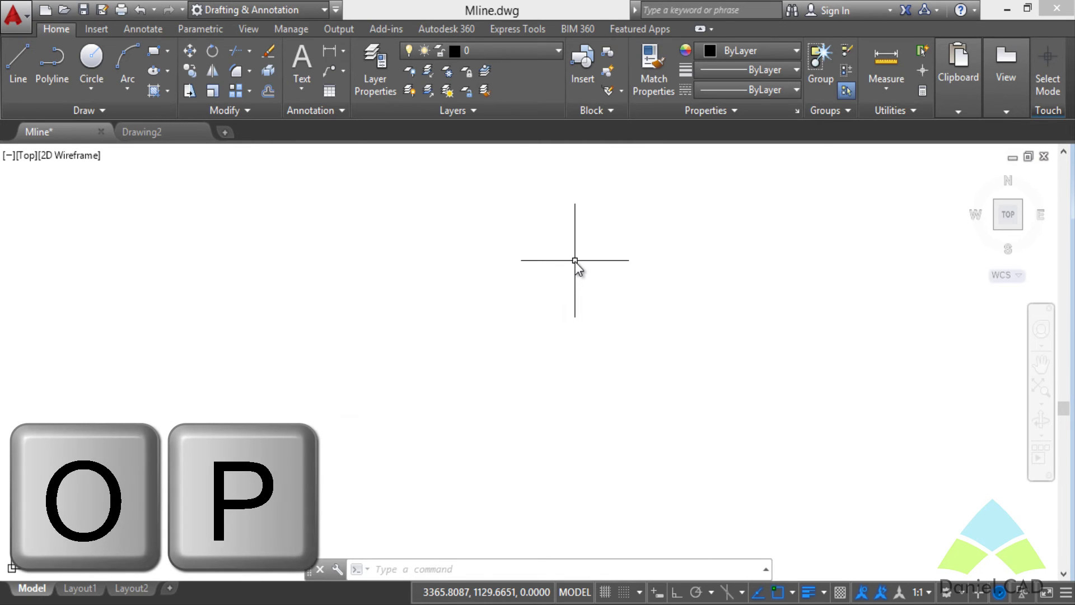
Use OP to uncheck 'Display Layout and Model tabs' under Display, then apply and confirm.
text(OP)
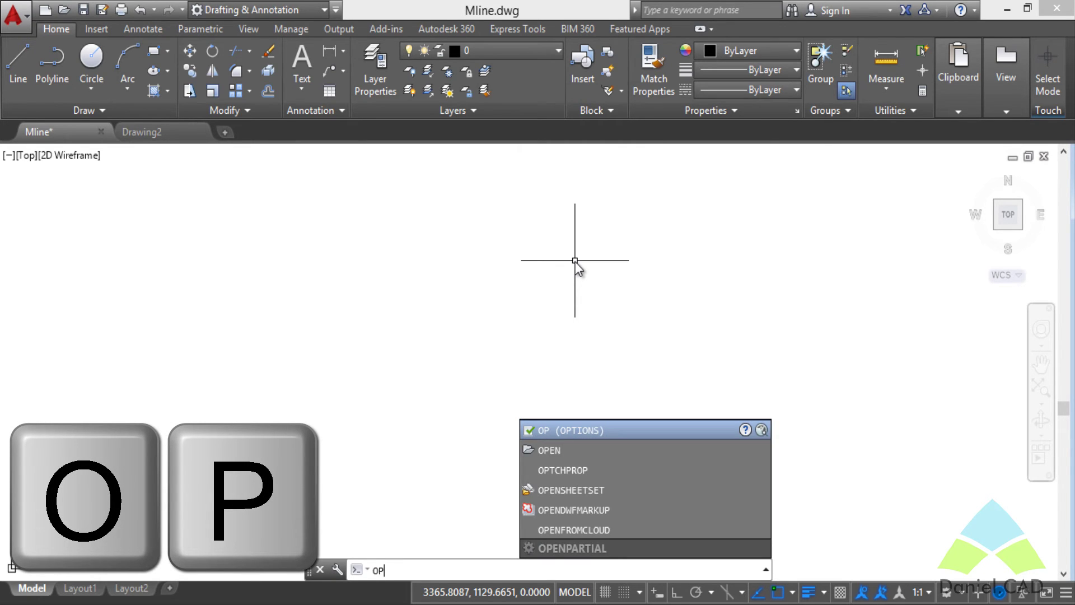
key(Return)
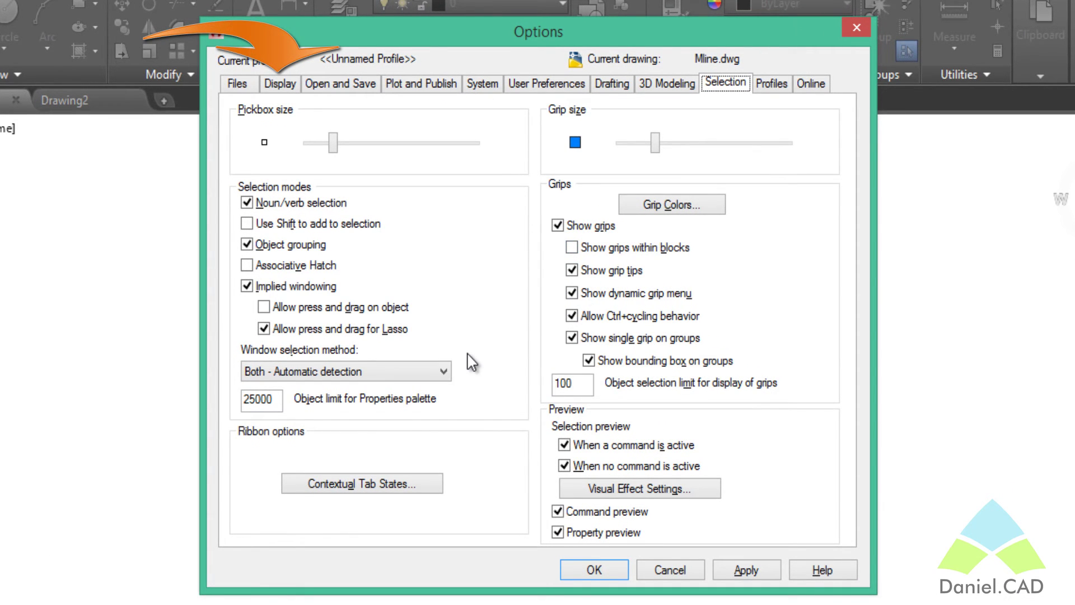
click(280, 83)
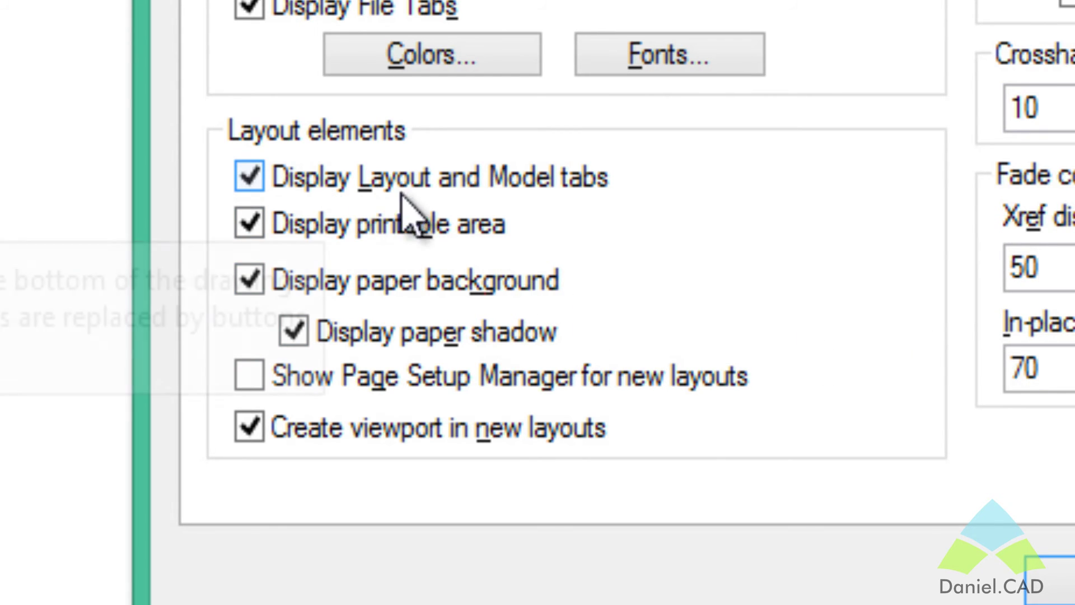
click(259, 180)
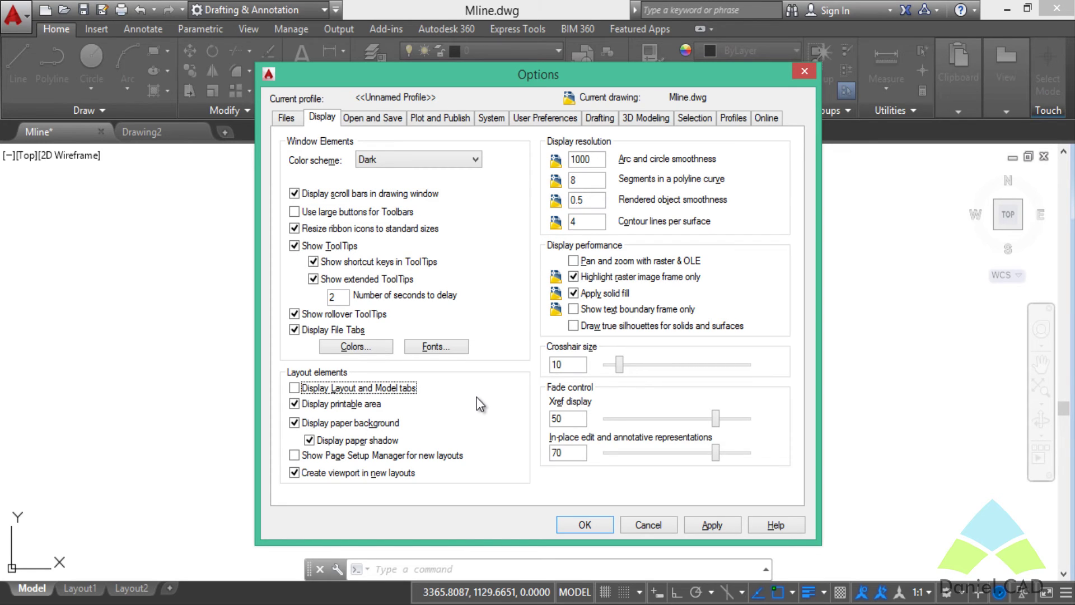
click(712, 526)
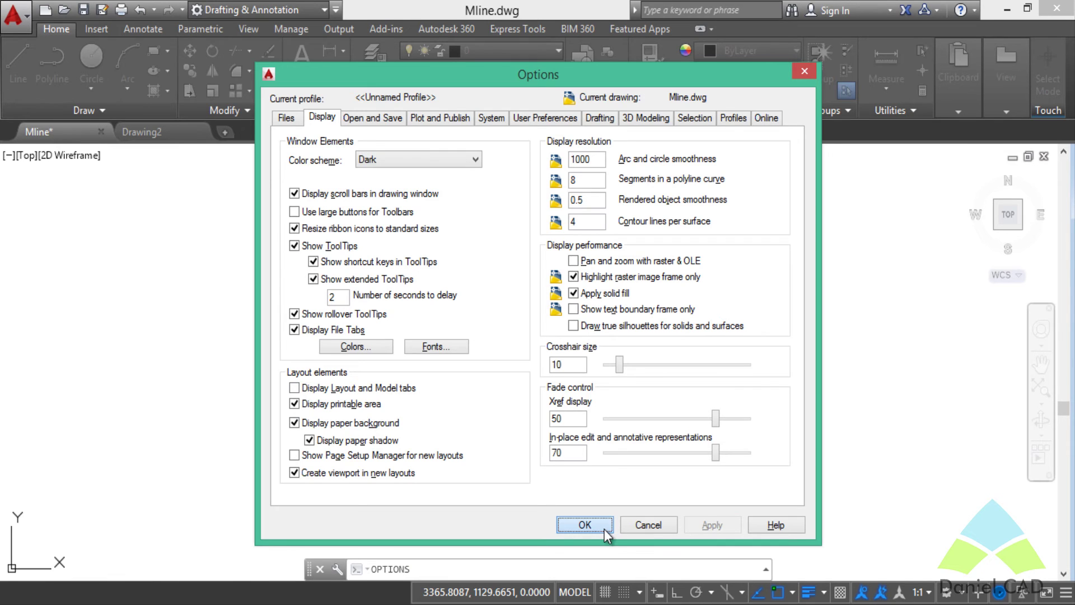
click(603, 529)
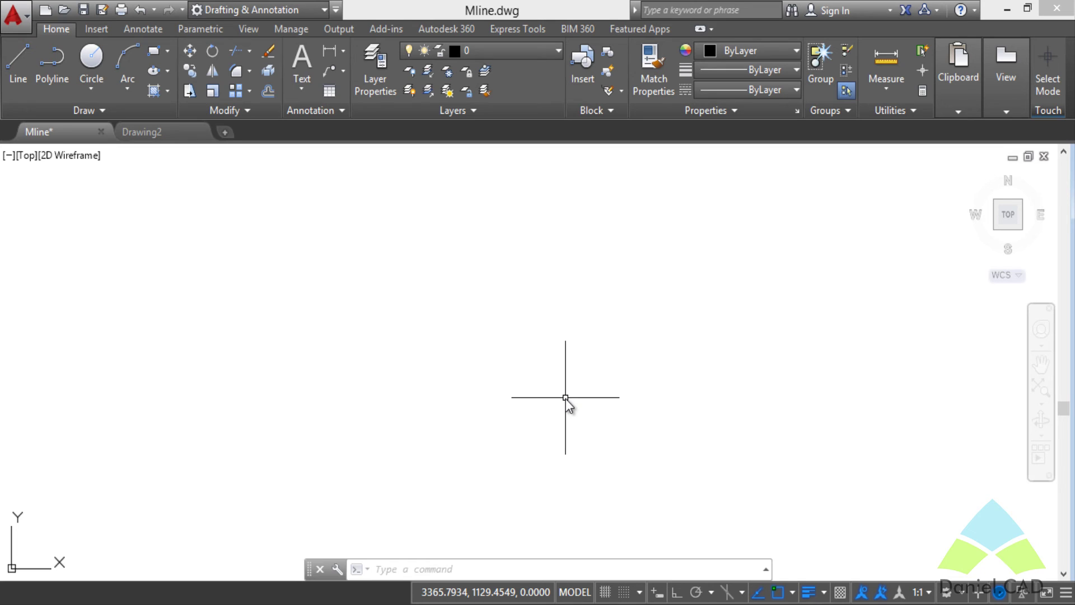
Turn Layout Tabs back on from the View tab and return to the Home tab.
click(248, 29)
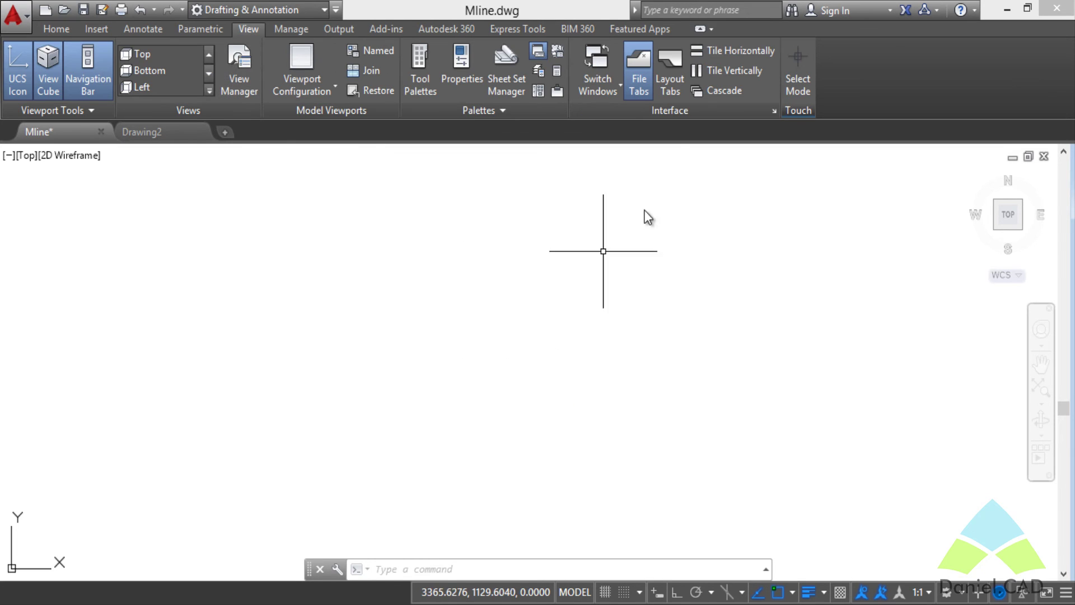
click(667, 81)
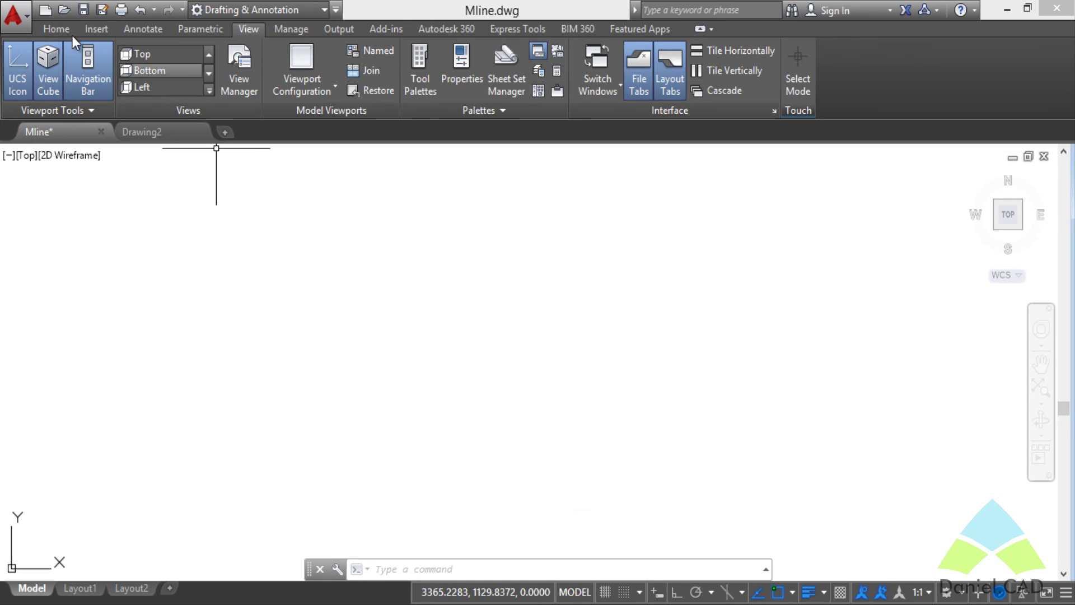
click(56, 29)
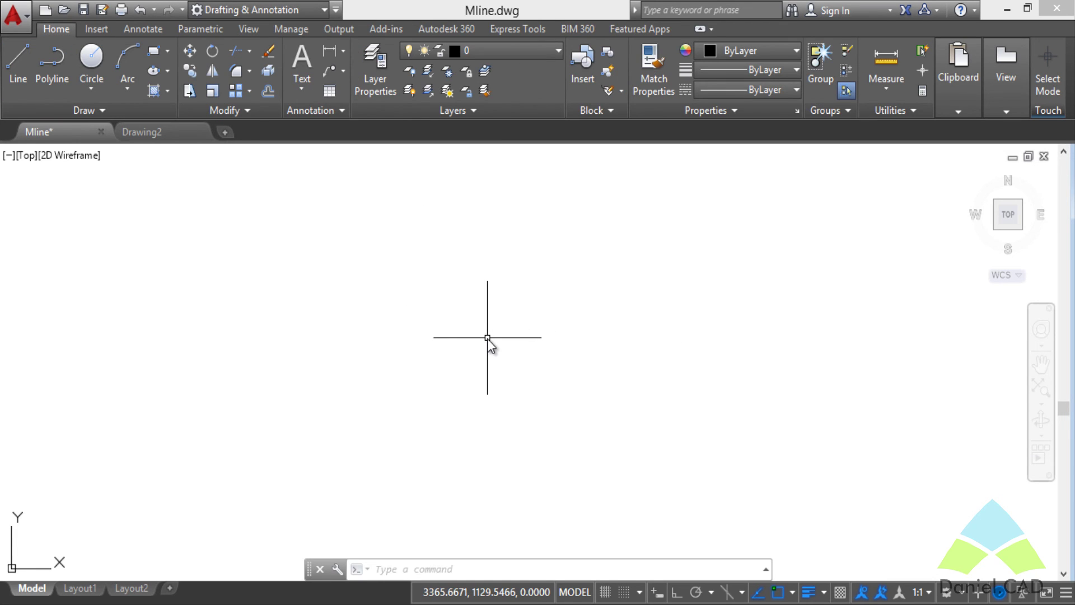